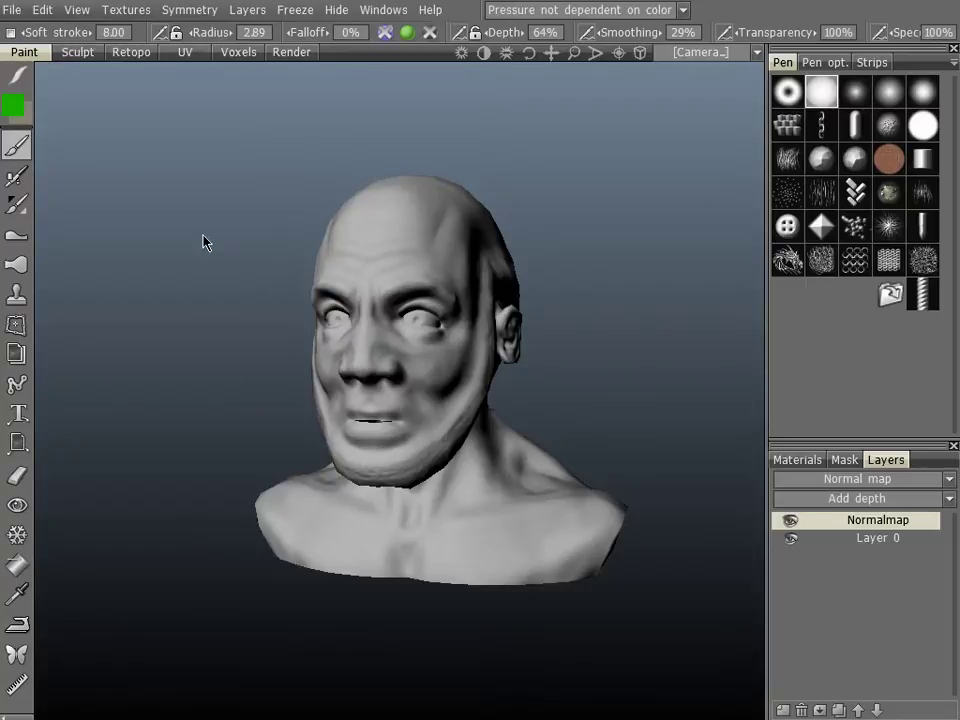
Orbit the sculpted head bust to view its other side.
{"action": "left_click_drag", "start_coordinate": [203, 242], "coordinate": [180, 193]}
Turn on the wireframe overlay and inspect the bust's polygons from three-quarter and front views.
{"action": "left_click", "coordinate": [77, 9]}
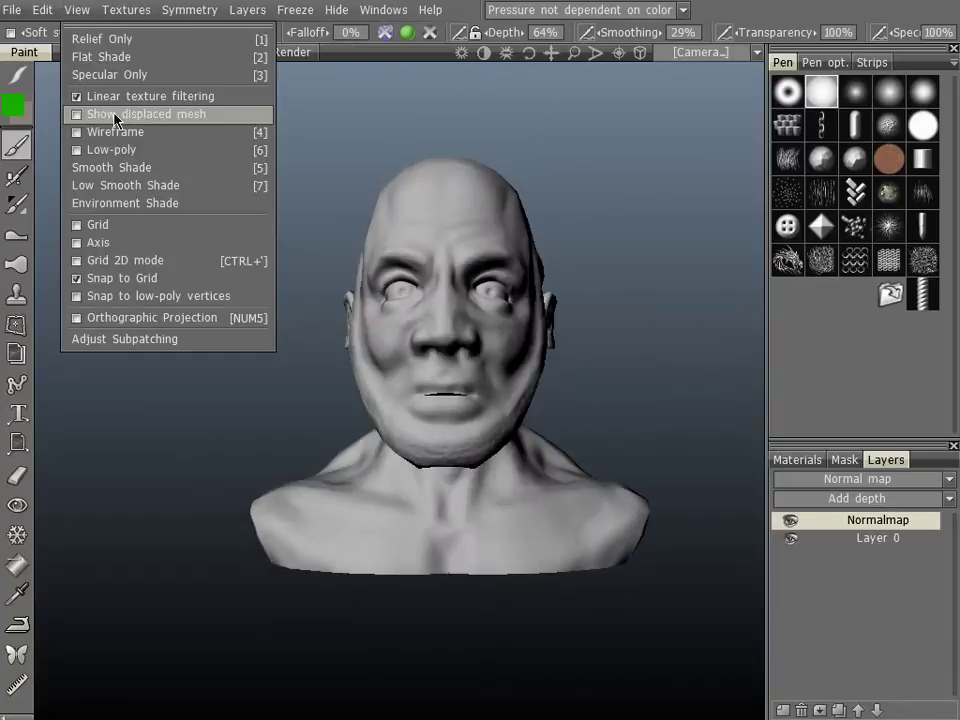
{"action": "left_click", "coordinate": [120, 131]}
{"action": "left_click_drag", "start_coordinate": [289, 411], "coordinate": [280, 193]}
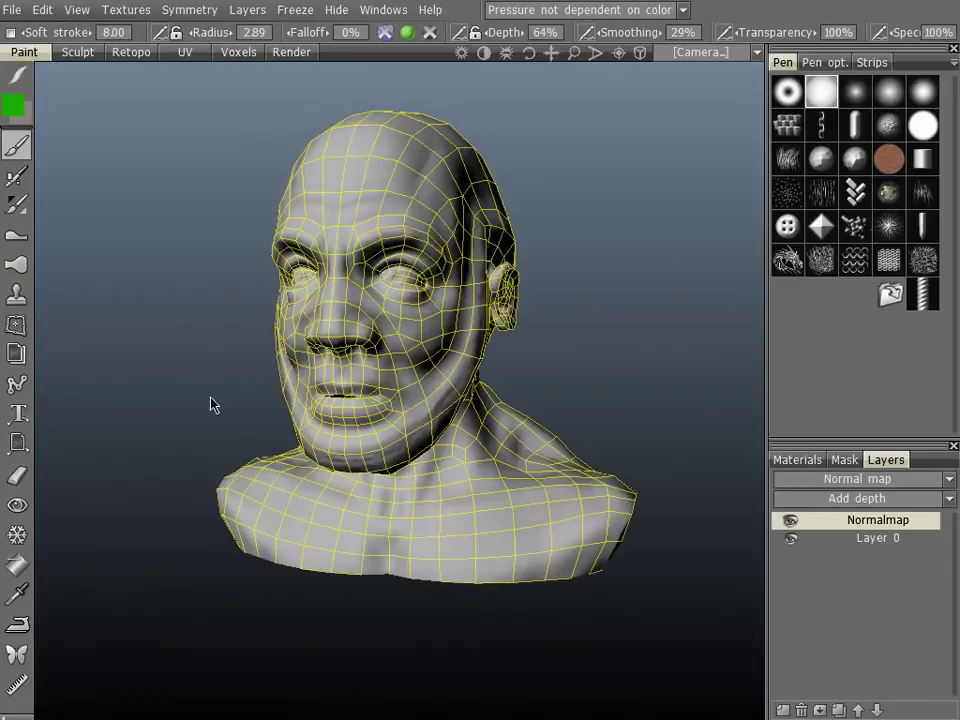
{"action": "left_click_drag", "start_coordinate": [200, 397], "coordinate": [293, 145]}
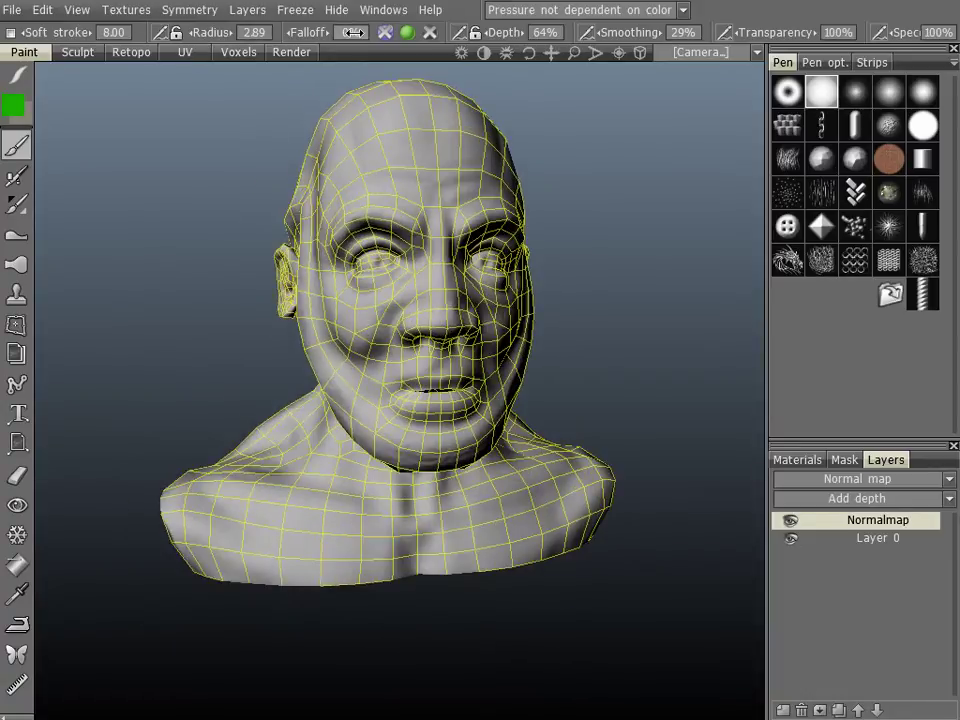
Switch to the Voxels room, frame the whole bust, and show the VoxTree with Volume1 under Root.
{"action": "left_click", "coordinate": [236, 55]}
{"action": "mouse_move", "coordinate": [250, 280]}
{"action": "left_mouse_down"}
{"action": "mouse_move", "coordinate": [285, 268]}
{"action": "mouse_move", "coordinate": [171, 257]}
{"action": "mouse_move", "coordinate": [219, 255]}
{"action": "left_mouse_up"}
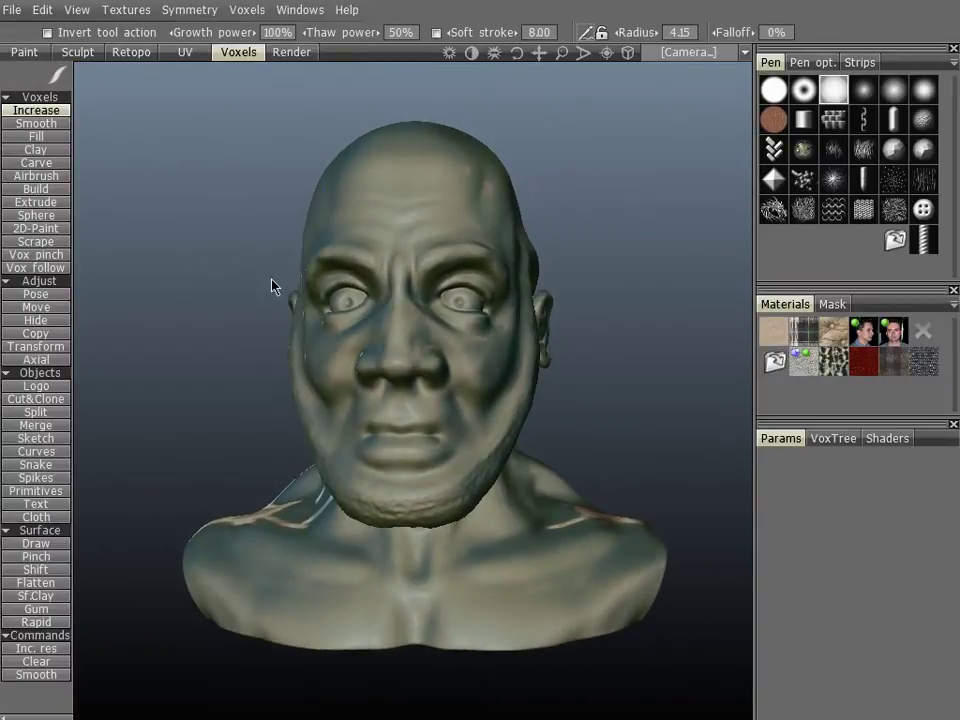
{"action": "right_click_drag", "start_coordinate": [271, 286], "coordinate": [238, 313]}
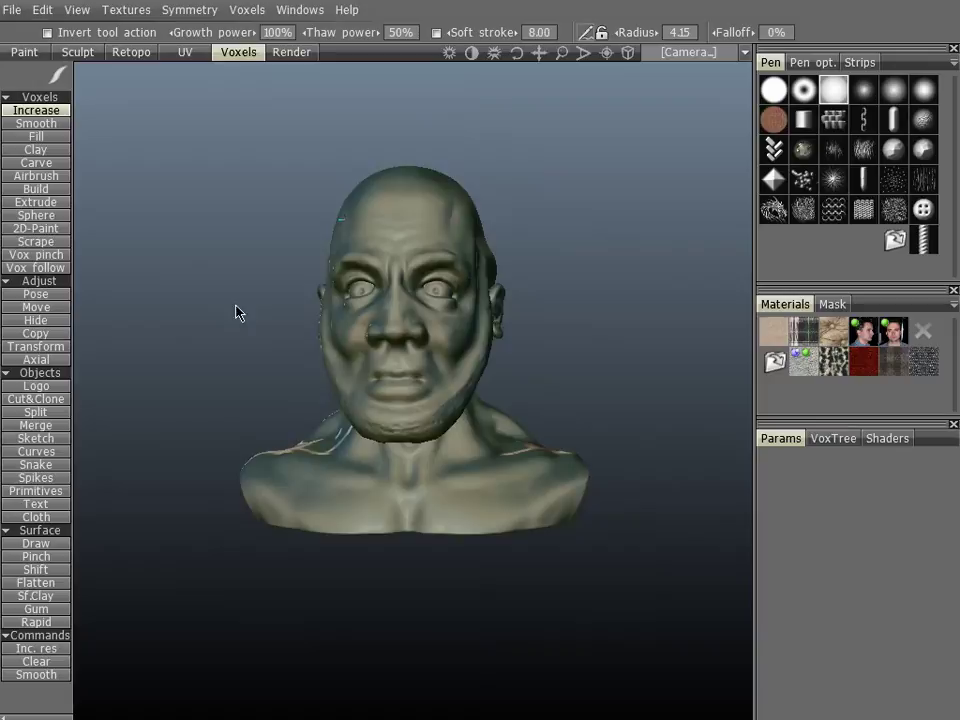
{"action": "left_click_drag", "start_coordinate": [238, 313], "coordinate": [688, 467]}
{"action": "left_click", "coordinate": [833, 440]}
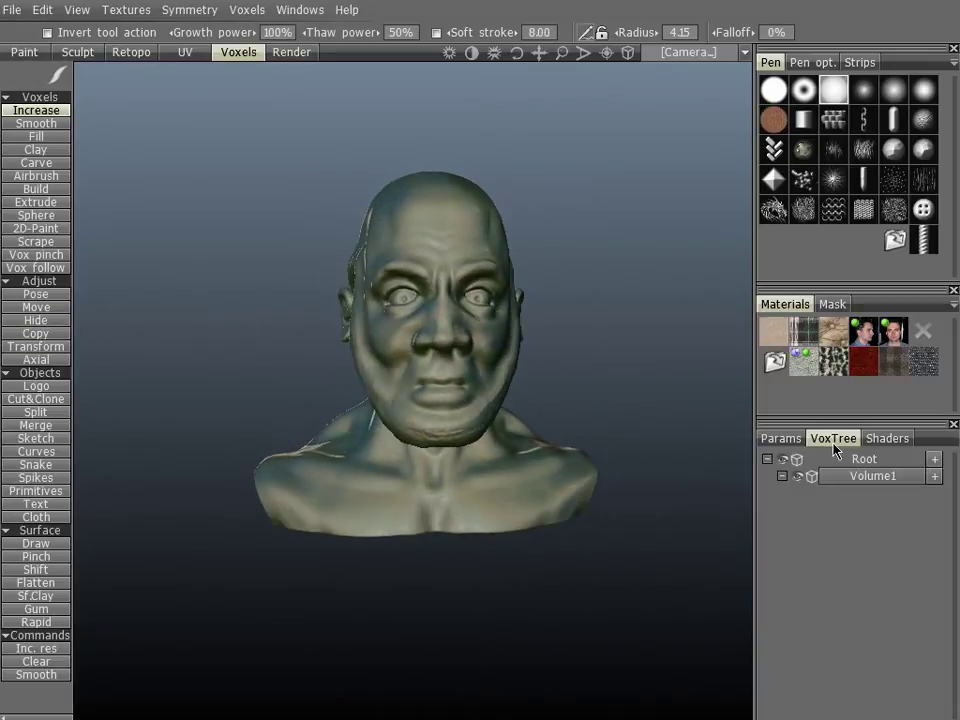
Start Quadrangulate for per pixel painting on Volume1 with 4 million polygons and 10 smoothing steps.
{"action": "right_click", "coordinate": [866, 486]}
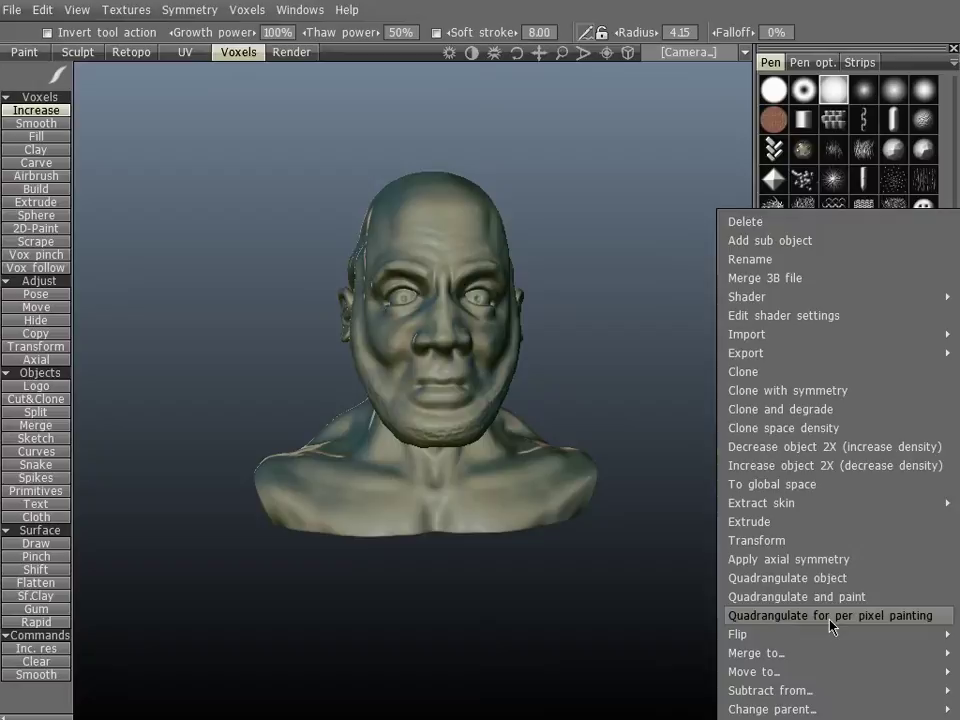
{"action": "left_click", "coordinate": [830, 624]}
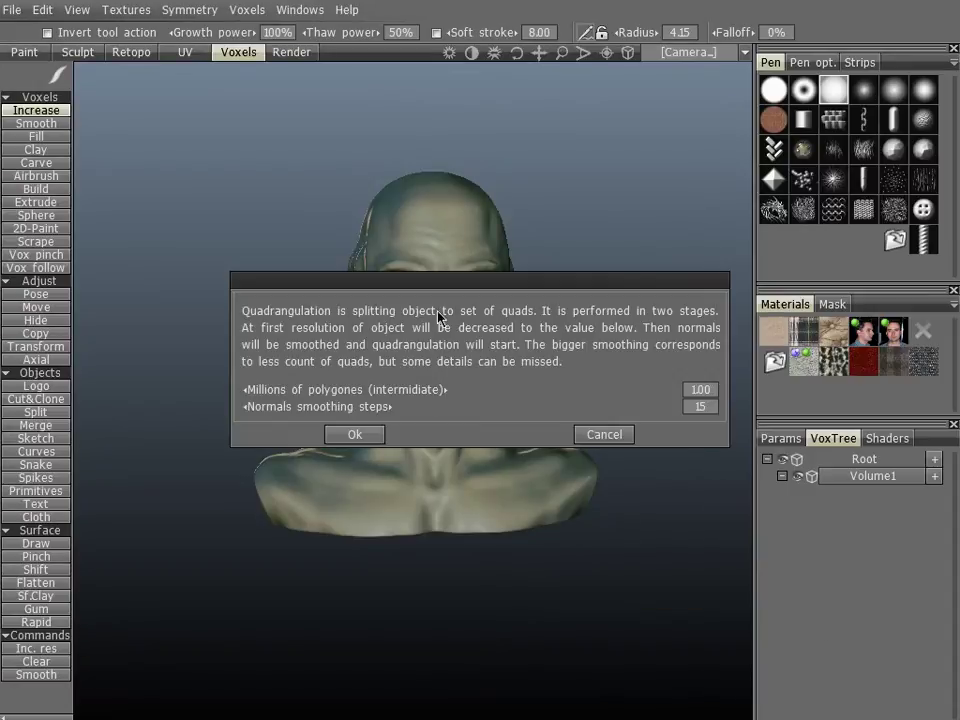
{"action": "left_click_drag", "start_coordinate": [482, 281], "coordinate": [431, 285]}
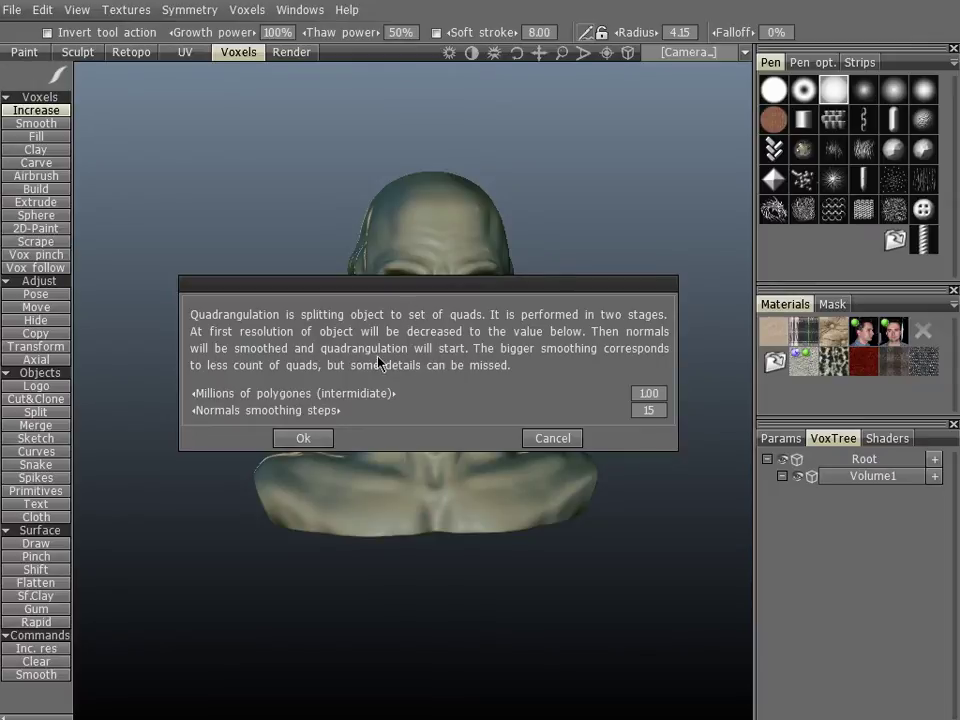
{"action": "left_click", "coordinate": [645, 396]}
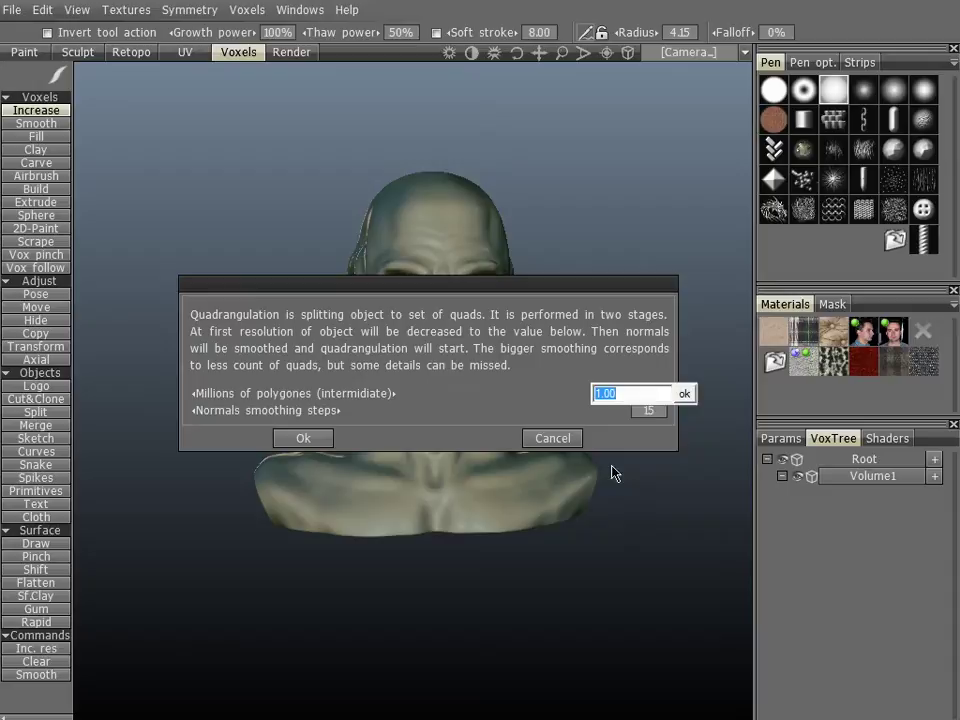
{"action": "type", "text": "4"}
{"action": "key", "text": "Return"}
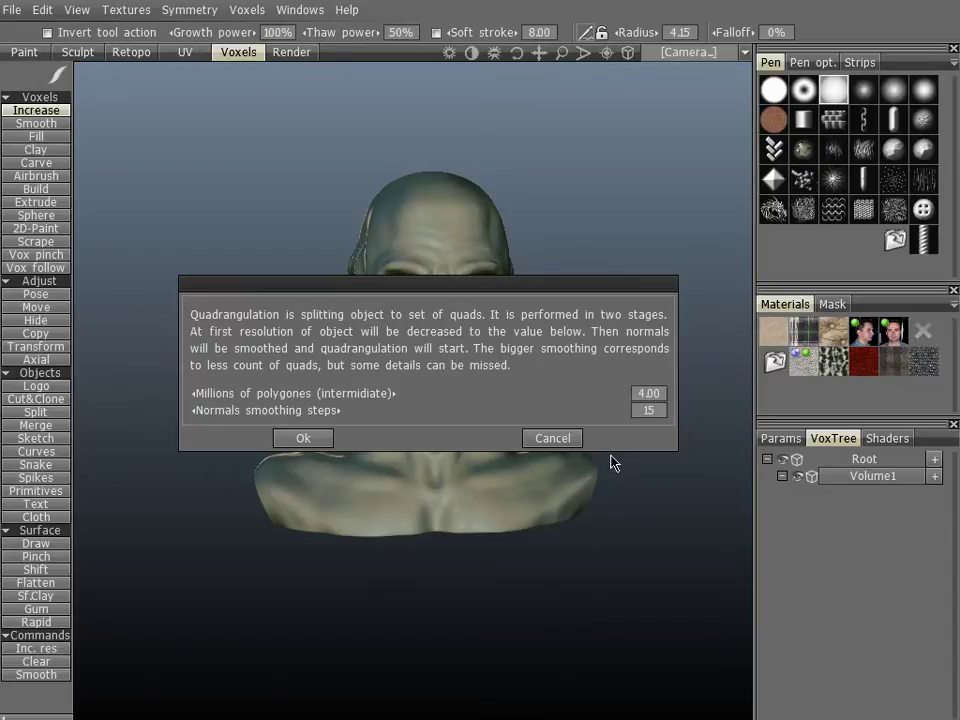
{"action": "left_click_drag", "start_coordinate": [410, 285], "coordinate": [413, 338]}
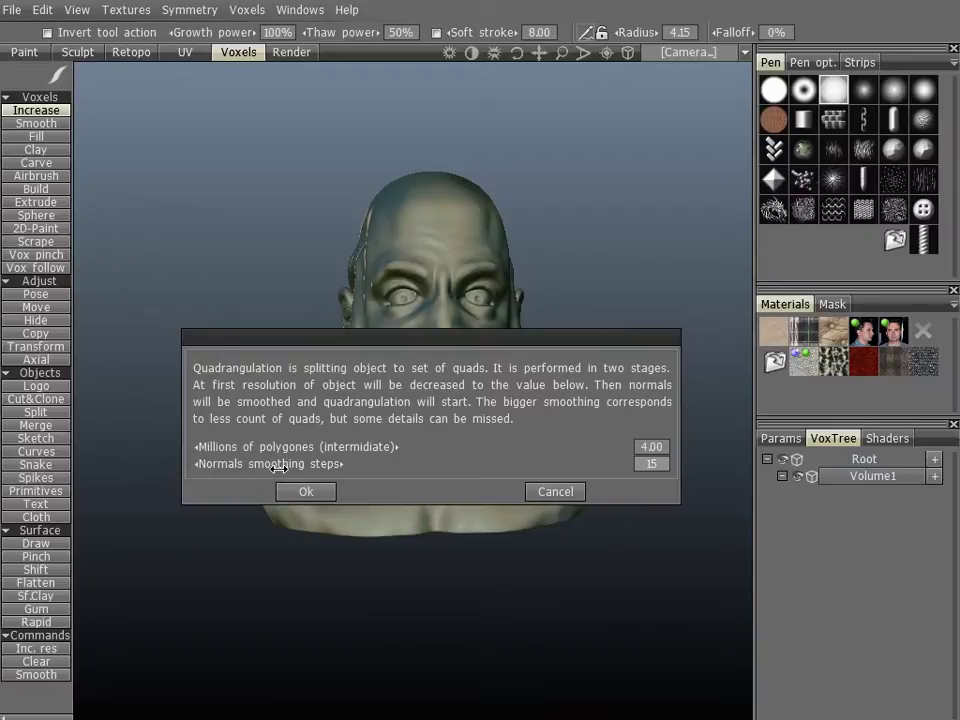
{"action": "left_click", "coordinate": [651, 463]}
{"action": "type", "text": "1"}
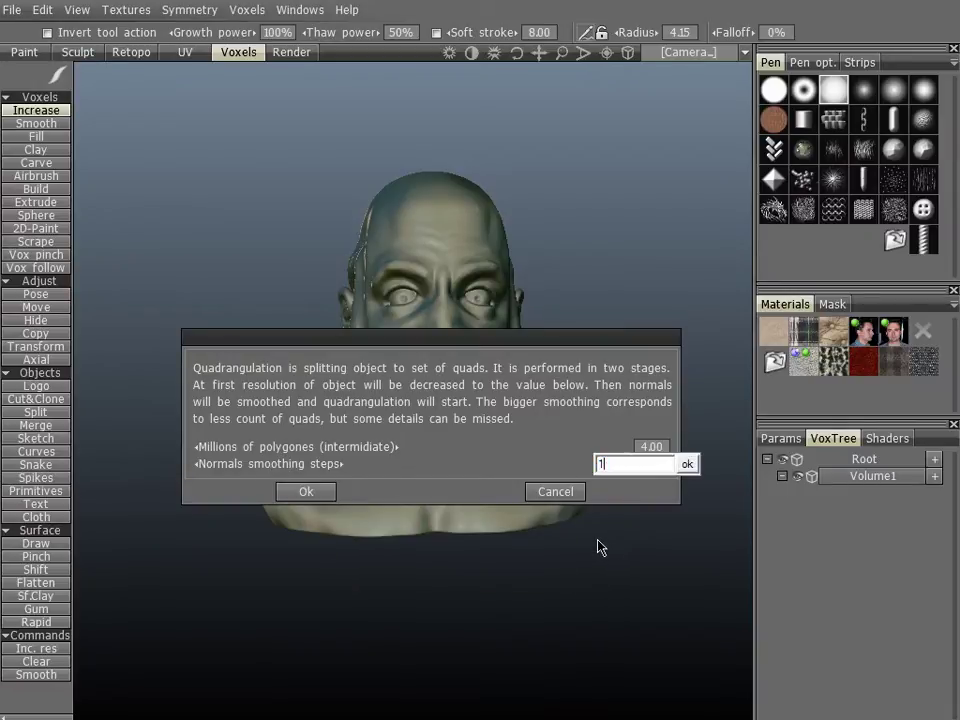
{"action": "type", "text": "0"}
{"action": "key", "text": "Return"}
Move the quadrangulation dialog aside to uncover the head and inspect it from the front.
{"action": "left_click_drag", "start_coordinate": [424, 340], "coordinate": [441, 322]}
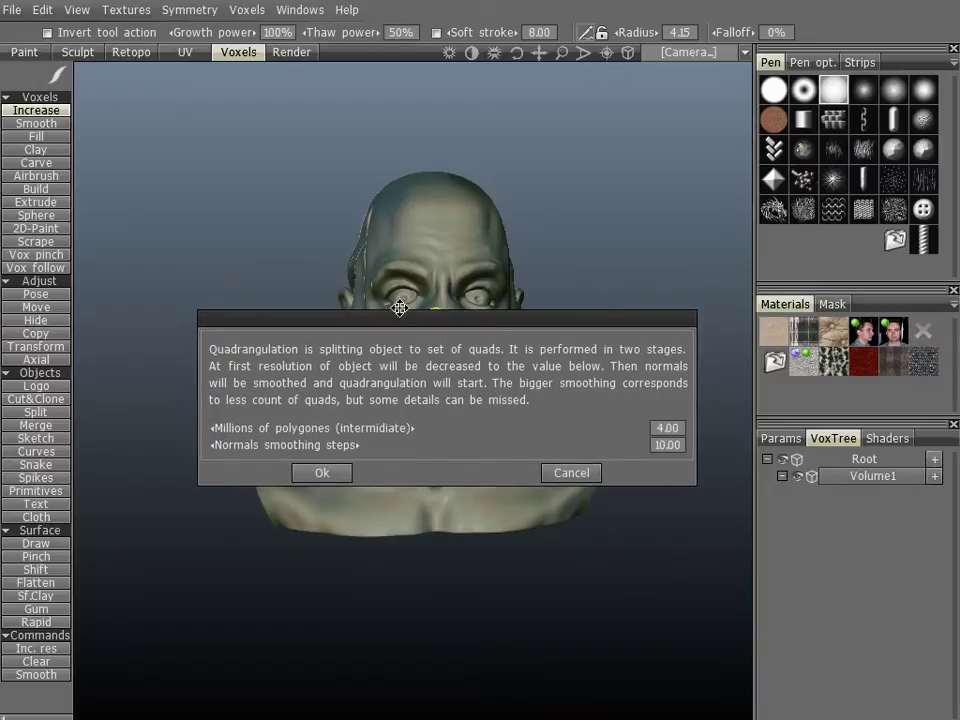
{"action": "left_click_drag", "start_coordinate": [547, 189], "coordinate": [405, 250]}
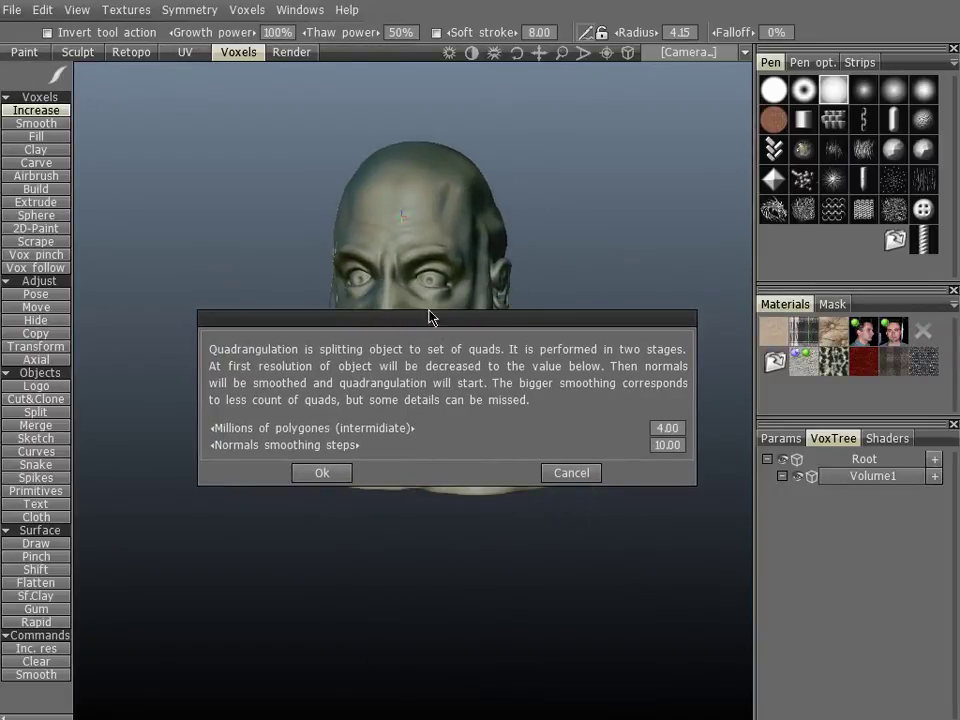
{"action": "left_click_drag", "start_coordinate": [420, 322], "coordinate": [388, 511]}
{"action": "left_click_drag", "start_coordinate": [290, 383], "coordinate": [298, 280]}
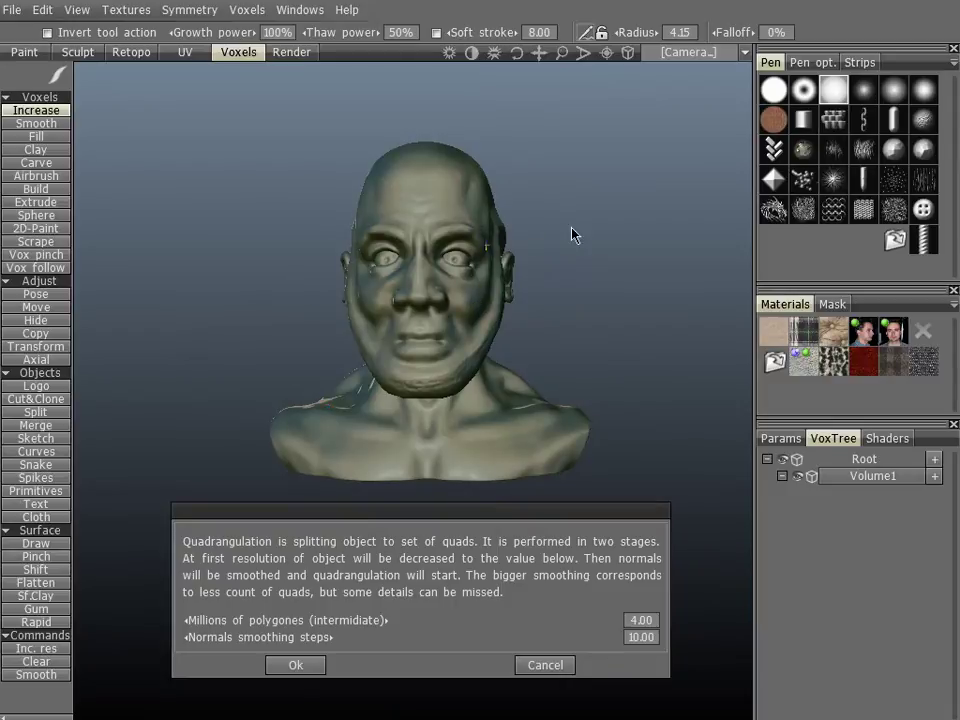
{"action": "left_click_drag", "start_coordinate": [574, 236], "coordinate": [483, 337]}
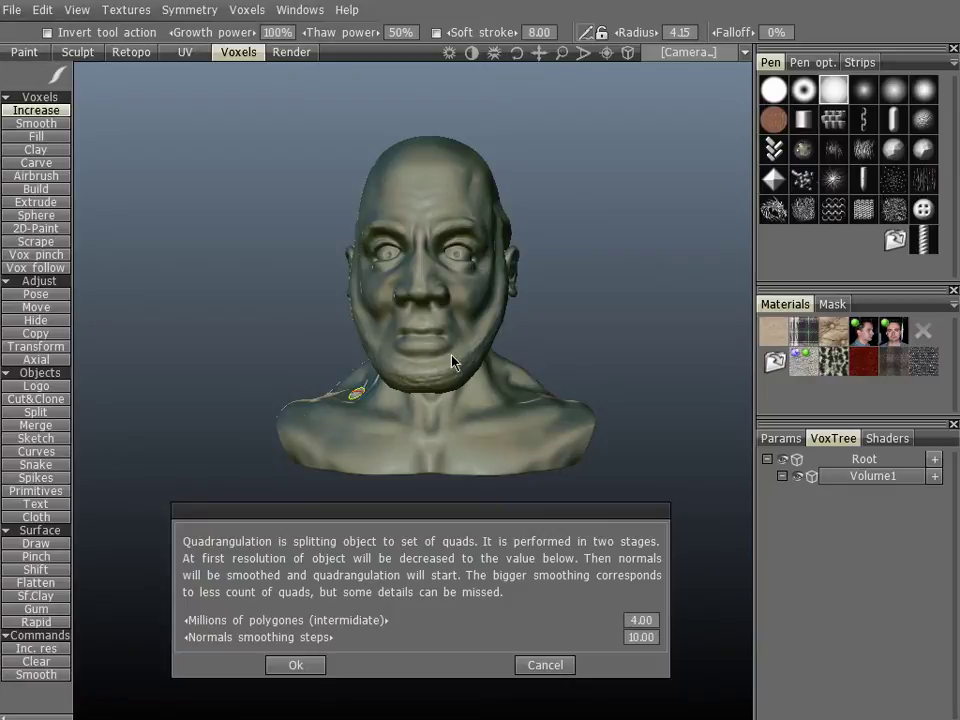
{"action": "left_click_drag", "start_coordinate": [296, 219], "coordinate": [326, 270]}
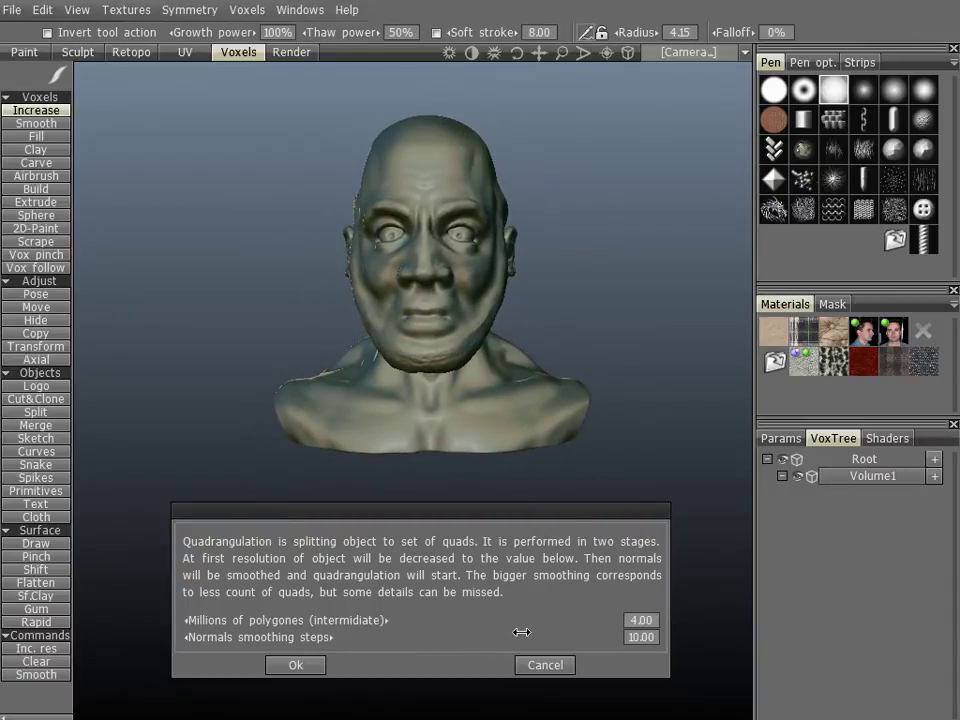
Confirm the quadrangulation settings and return to the Voxels room with the VoxTree shown.
{"action": "left_click", "coordinate": [545, 665]}
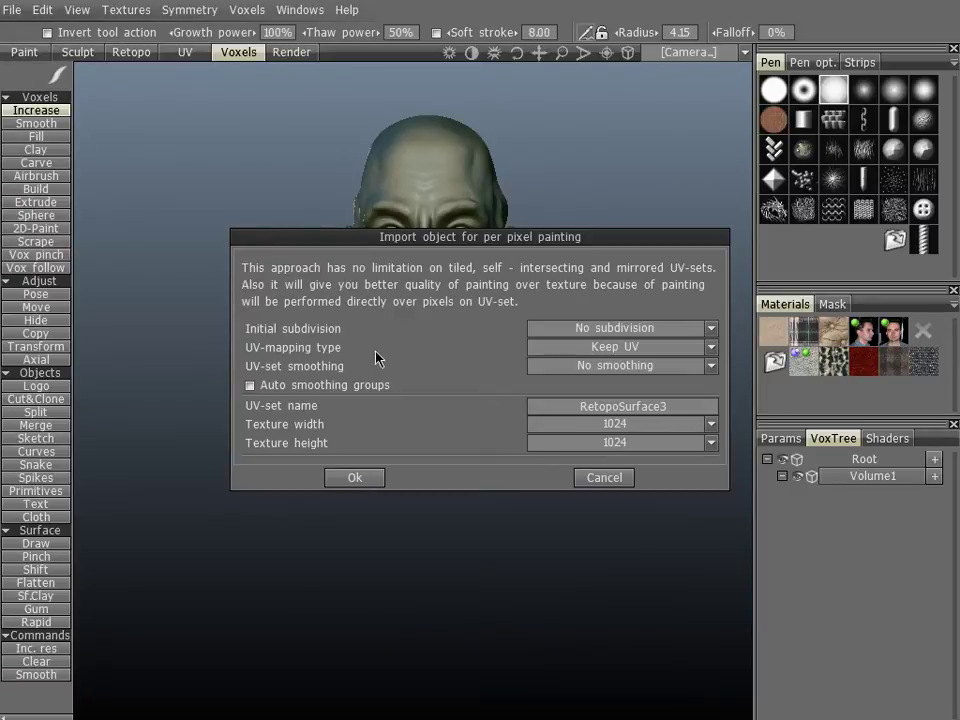
{"action": "left_click", "coordinate": [604, 478]}
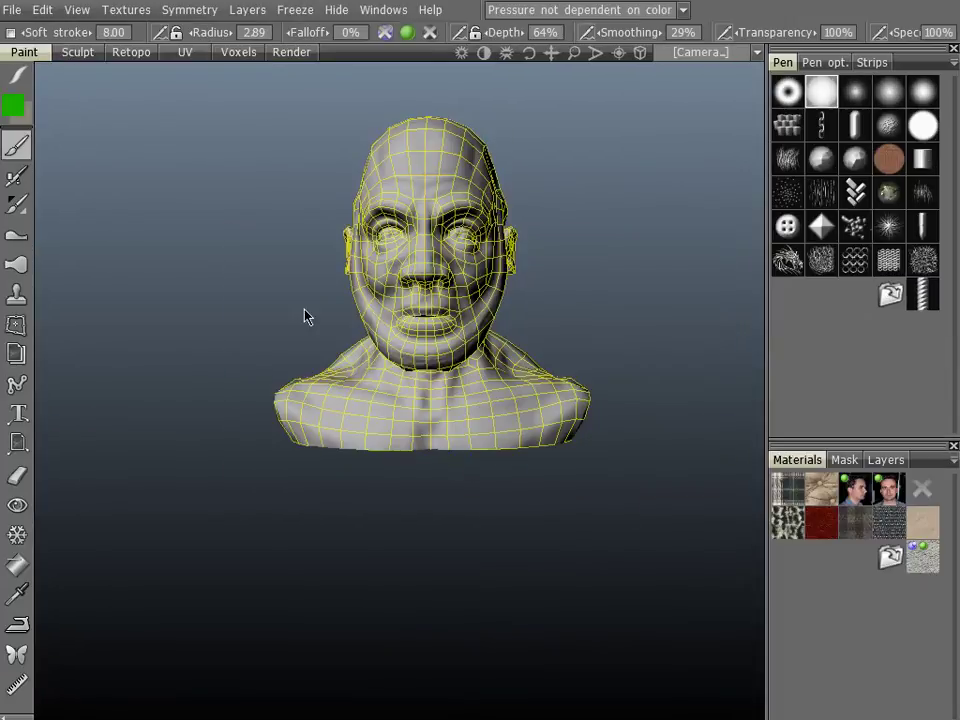
{"action": "left_click", "coordinate": [233, 55]}
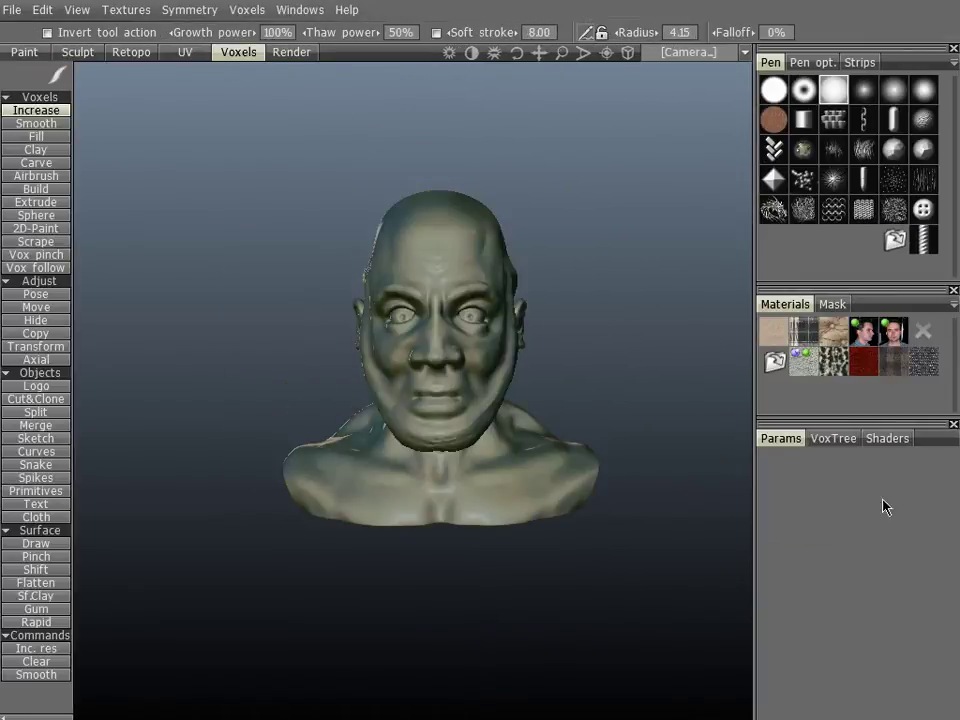
{"action": "left_click", "coordinate": [842, 440]}
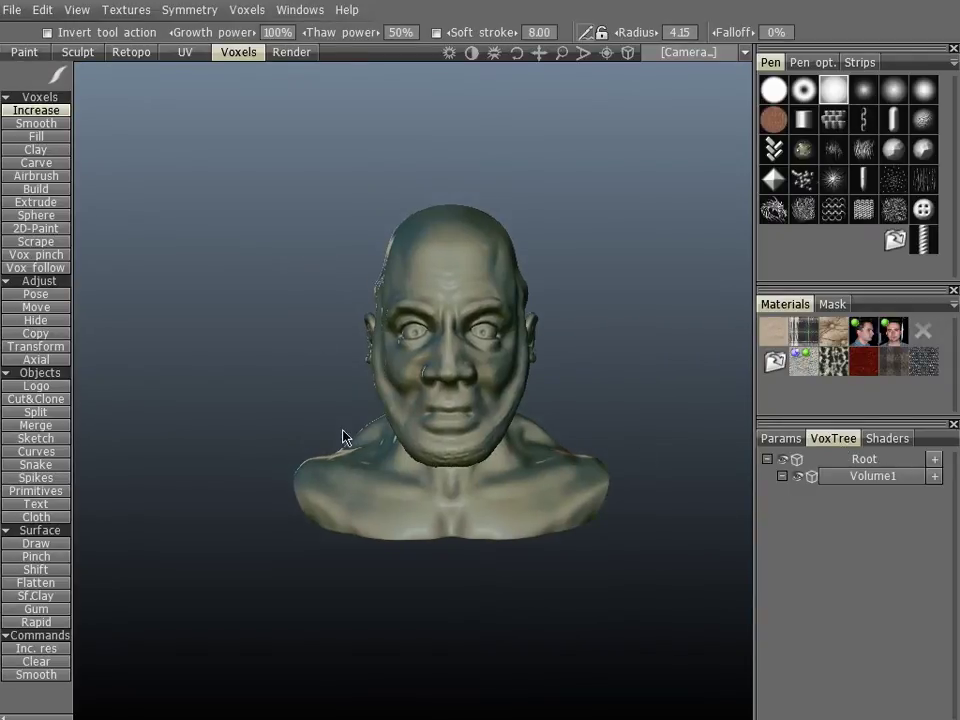
Enable symmetry across the X axis and view the head from the side.
{"action": "key", "text": "s"}
{"action": "left_click", "coordinate": [317, 418]}
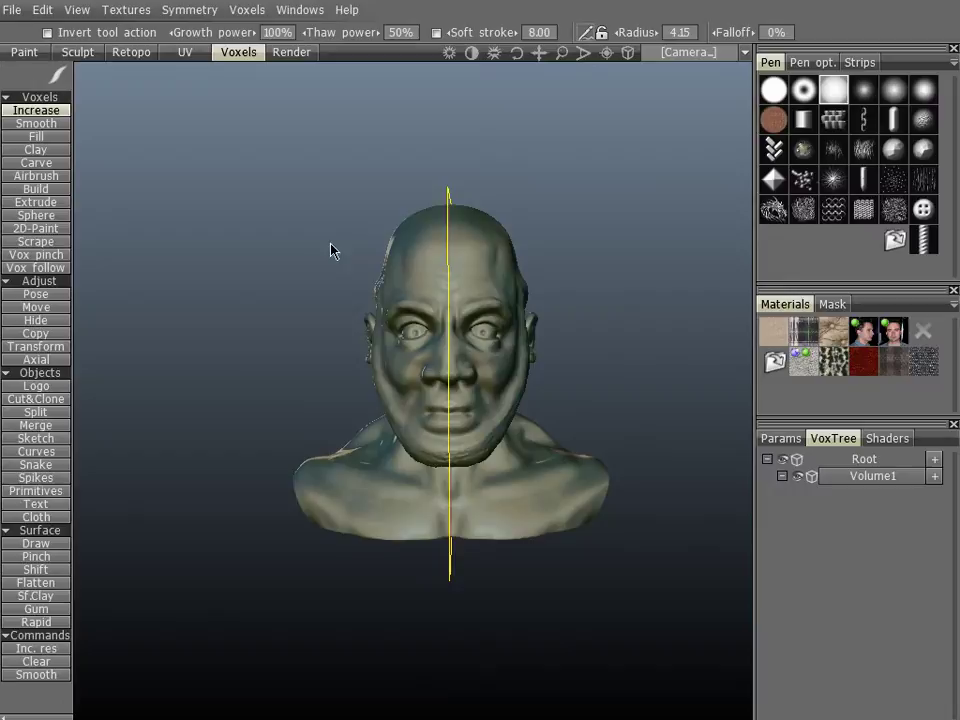
{"action": "left_click_drag", "start_coordinate": [332, 249], "coordinate": [306, 336]}
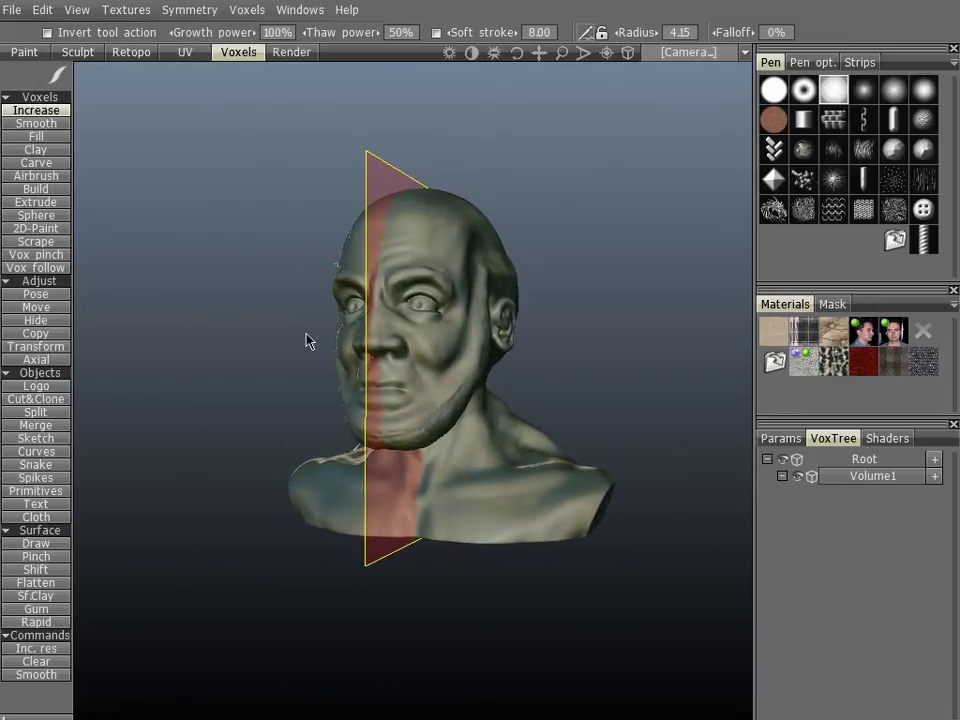
Quadrangulate Volume1 for per-pixel painting, accepting 4.00 million polygons and 10 smoothing steps.
{"action": "right_click", "coordinate": [874, 482]}
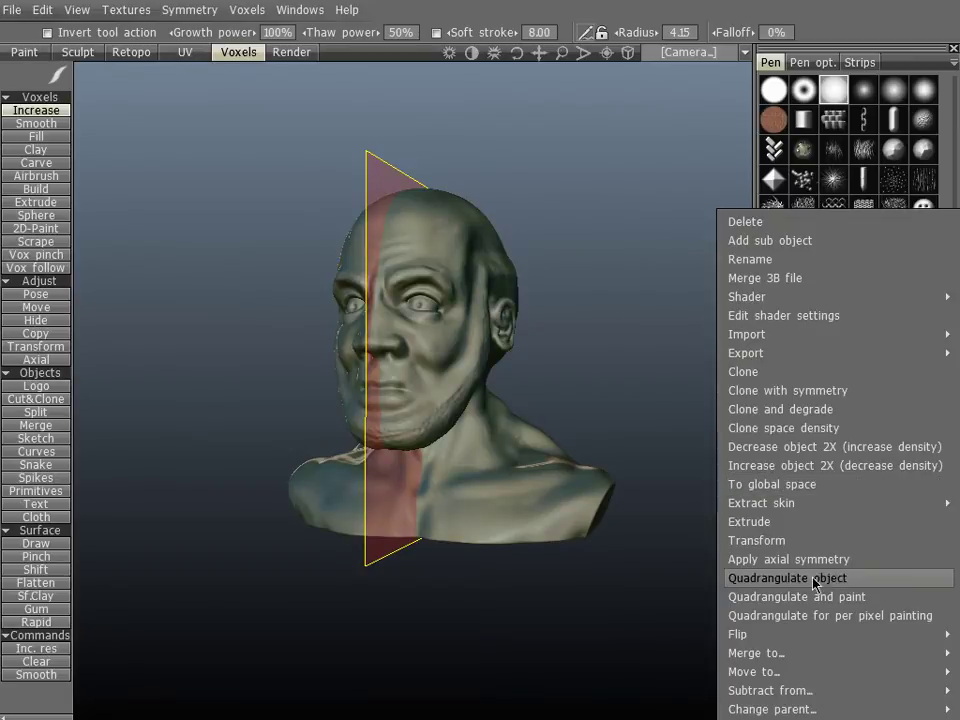
{"action": "left_click", "coordinate": [850, 616]}
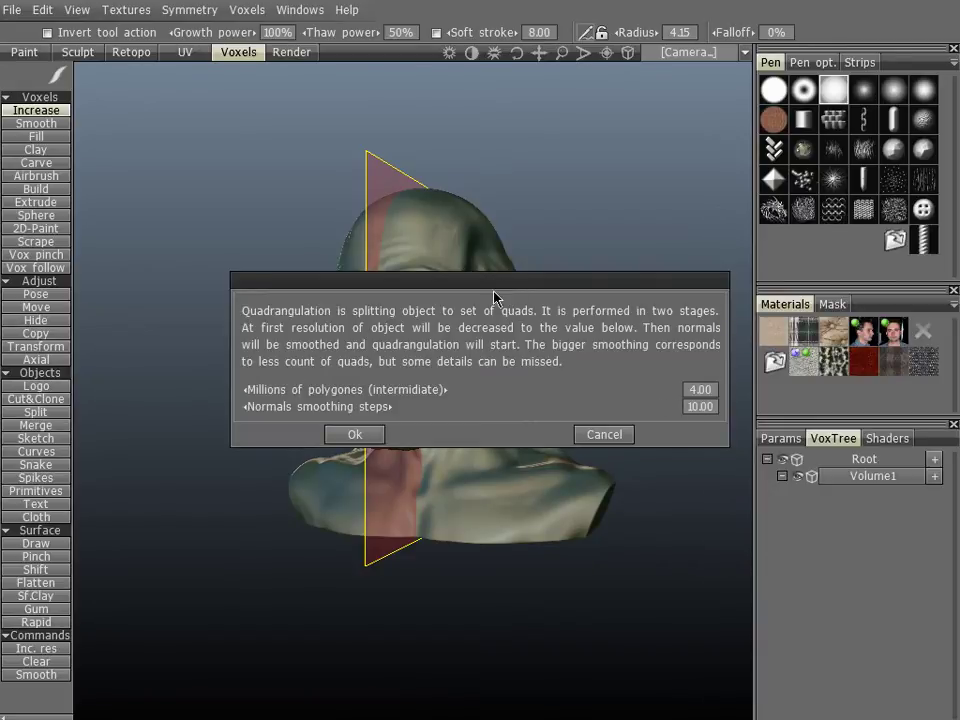
{"action": "left_click", "coordinate": [355, 436]}
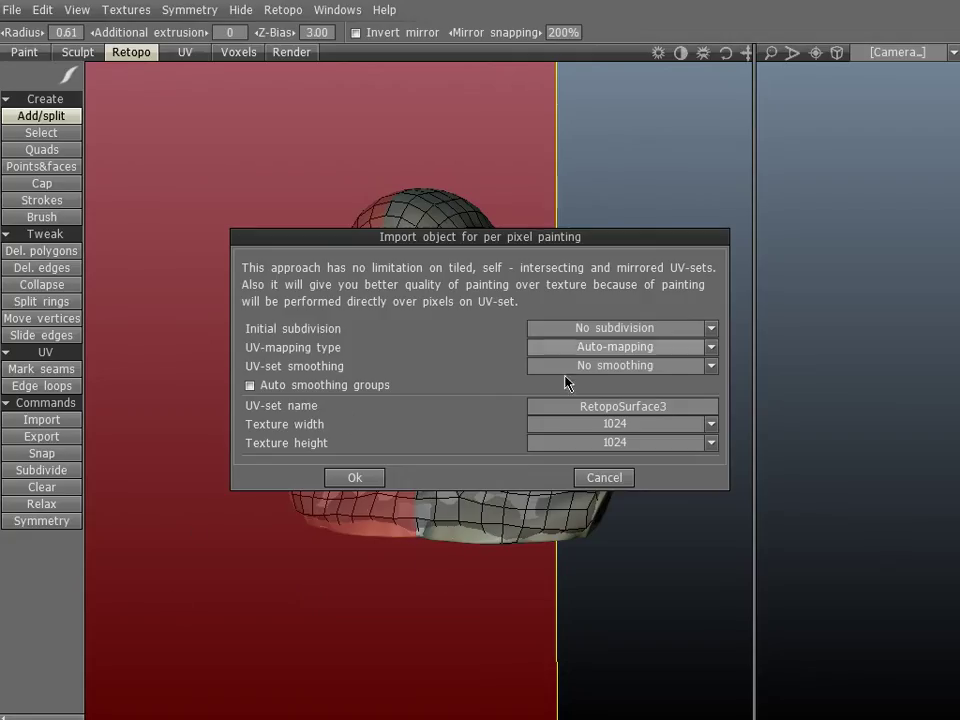
Inspect the quad mesh topology, then accept the import with Auto-mapping UVs and 1024×1024 texture.
{"action": "mouse_move", "coordinate": [424, 241]}
{"action": "left_mouse_down"}
{"action": "mouse_move", "coordinate": [457, 255]}
{"action": "mouse_move", "coordinate": [616, 408]}
{"action": "left_mouse_up"}
{"action": "left_click_drag", "start_coordinate": [323, 236], "coordinate": [480, 354]}
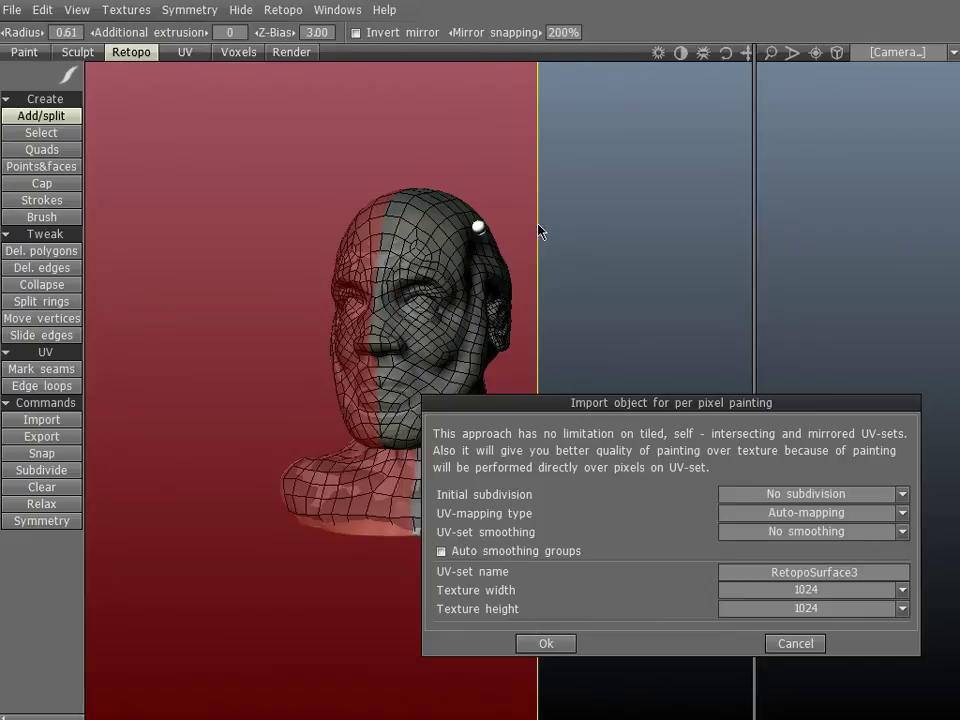
{"action": "left_click_drag", "start_coordinate": [480, 227], "coordinate": [380, 290]}
{"action": "scroll", "coordinate": [378, 292], "scroll_direction": "up", "scroll_amount": 5}
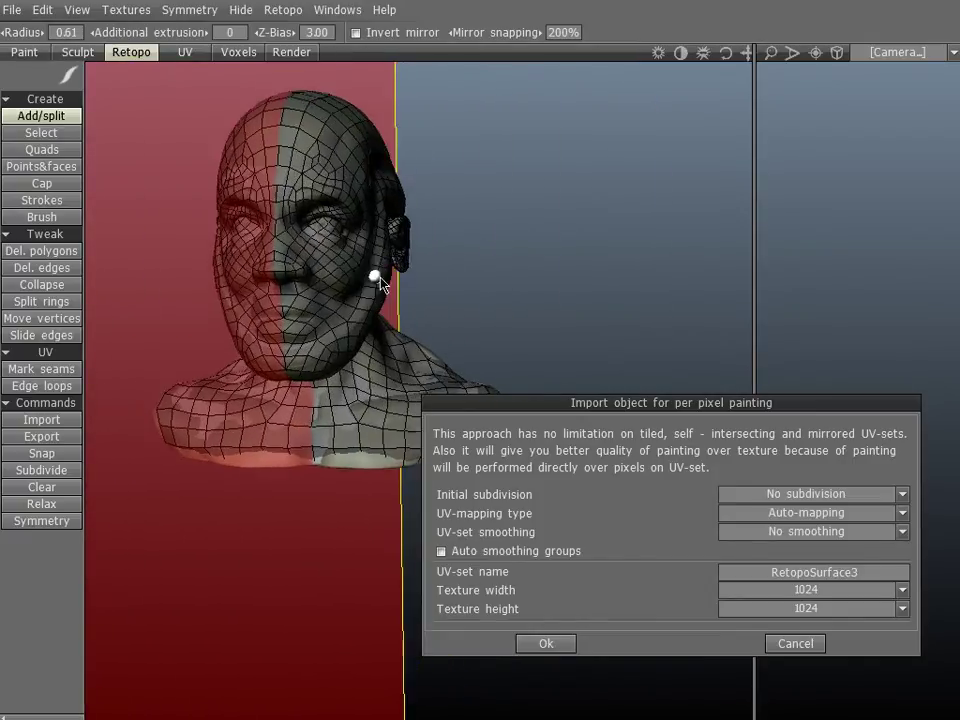
{"action": "left_click_drag", "start_coordinate": [510, 320], "coordinate": [360, 90]}
{"action": "left_click_drag", "start_coordinate": [372, 173], "coordinate": [378, 252]}
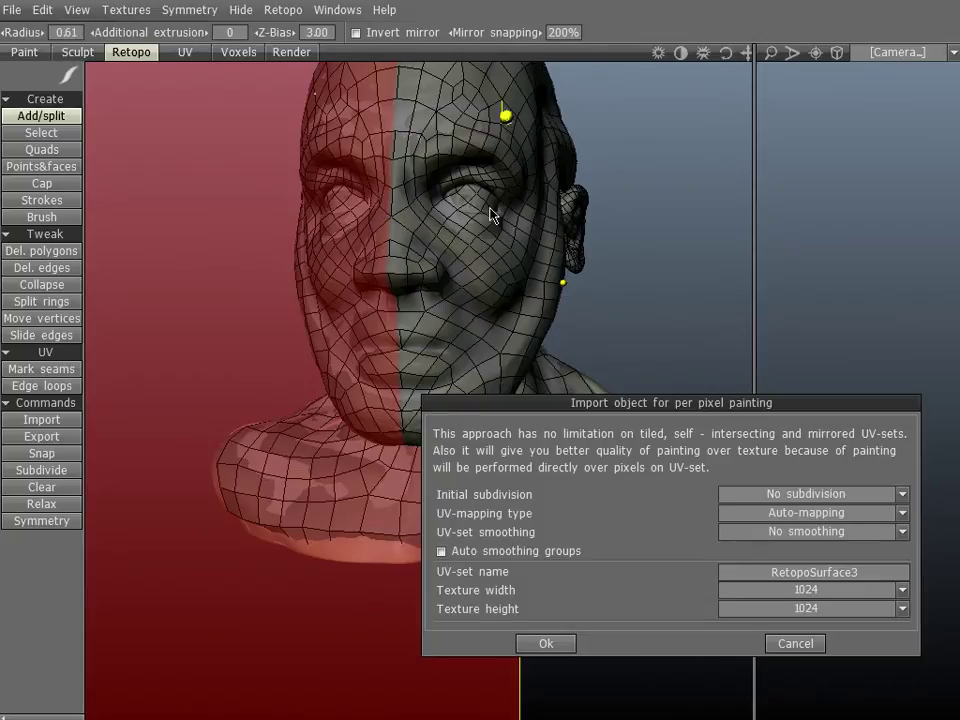
{"action": "left_click_drag", "start_coordinate": [483, 308], "coordinate": [553, 372]}
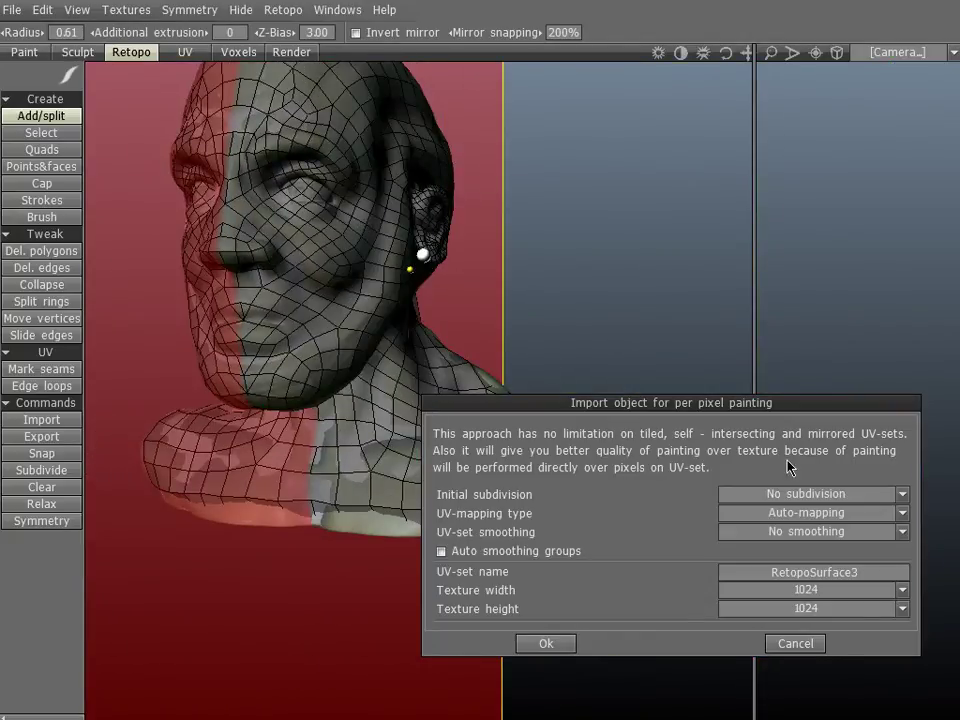
{"action": "left_click_drag", "start_coordinate": [679, 403], "coordinate": [664, 361]}
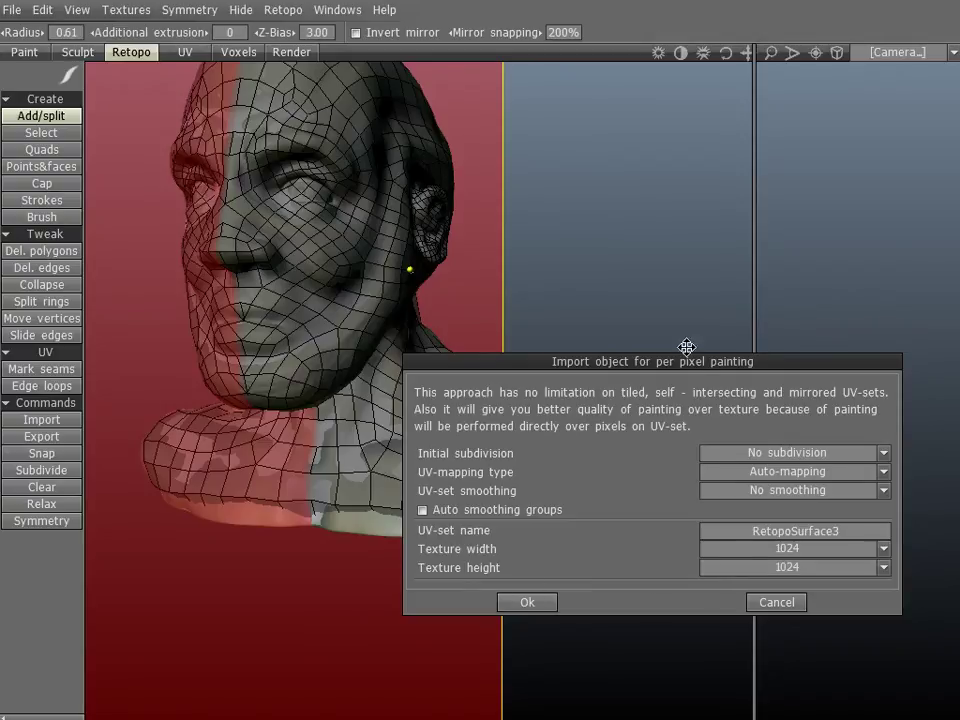
{"action": "left_click_drag", "start_coordinate": [687, 347], "coordinate": [659, 280]}
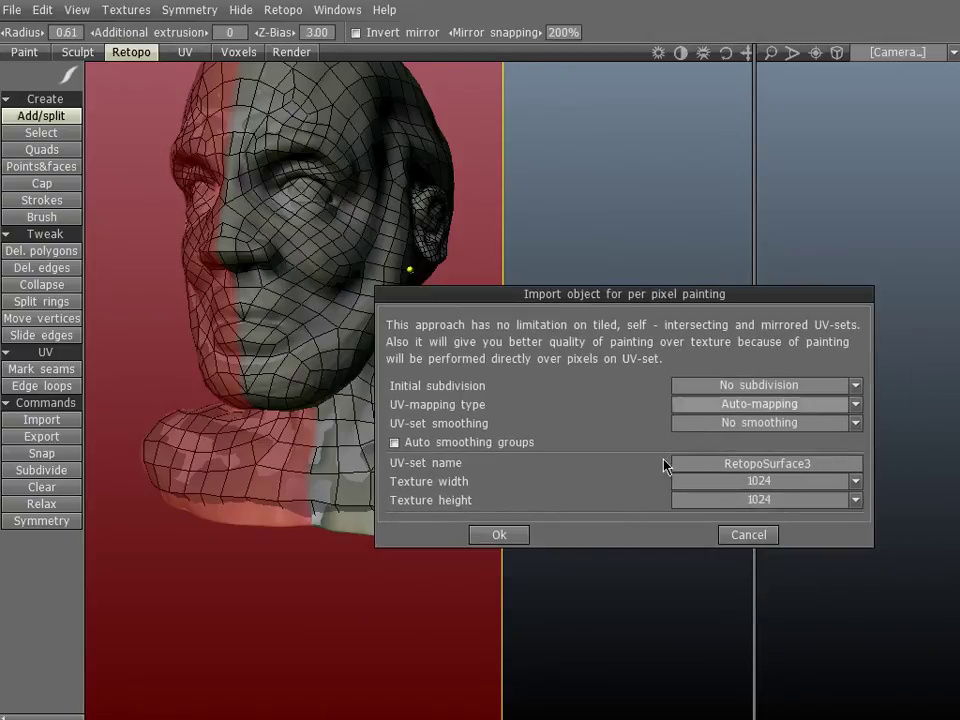
{"action": "left_click", "coordinate": [510, 539]}
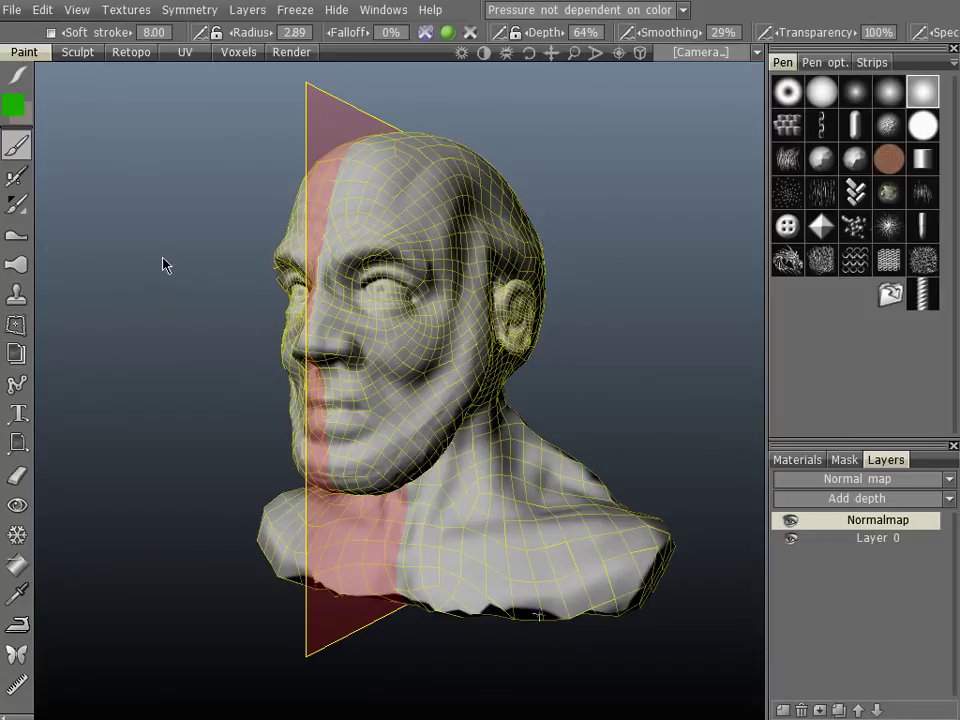
Orbit and zoom around the imported quad bust to inspect it from front and three-quarter views.
{"action": "left_click_drag", "start_coordinate": [165, 265], "coordinate": [240, 302]}
{"action": "scroll", "coordinate": [240, 320], "scroll_direction": "down", "scroll_amount": 3}
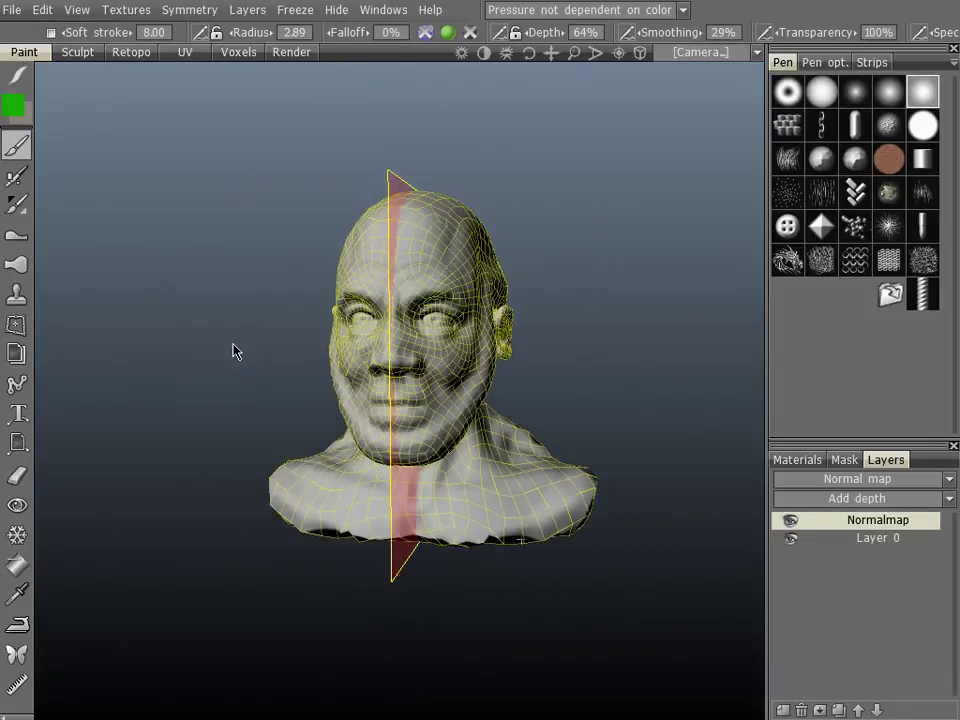
{"action": "left_click_drag", "start_coordinate": [233, 350], "coordinate": [450, 306]}
{"action": "scroll", "coordinate": [321, 305], "scroll_direction": "up", "scroll_amount": 2}
{"action": "mouse_move", "coordinate": [401, 379]}
{"action": "left_mouse_down"}
{"action": "mouse_move", "coordinate": [369, 396]}
{"action": "mouse_move", "coordinate": [296, 397]}
{"action": "mouse_move", "coordinate": [311, 396]}
{"action": "mouse_move", "coordinate": [289, 488]}
{"action": "mouse_move", "coordinate": [274, 418]}
{"action": "mouse_move", "coordinate": [251, 424]}
{"action": "mouse_move", "coordinate": [376, 378]}
{"action": "mouse_move", "coordinate": [270, 384]}
{"action": "mouse_move", "coordinate": [317, 381]}
{"action": "mouse_move", "coordinate": [303, 393]}
{"action": "mouse_move", "coordinate": [343, 396]}
{"action": "mouse_move", "coordinate": [407, 369]}
{"action": "left_mouse_up"}
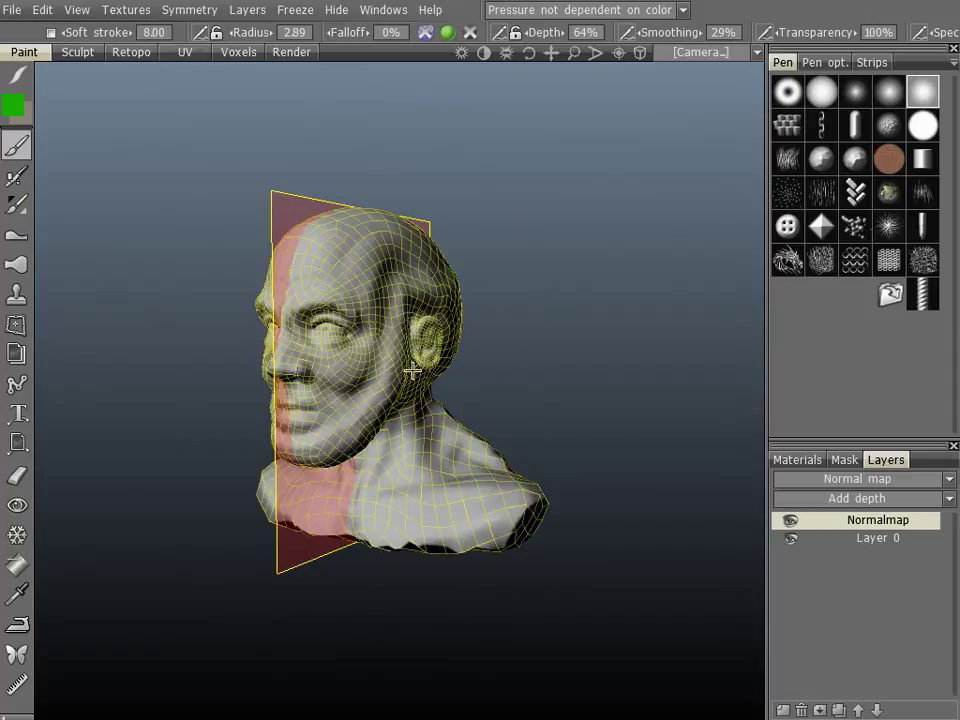
{"action": "left_click", "coordinate": [16, 16]}
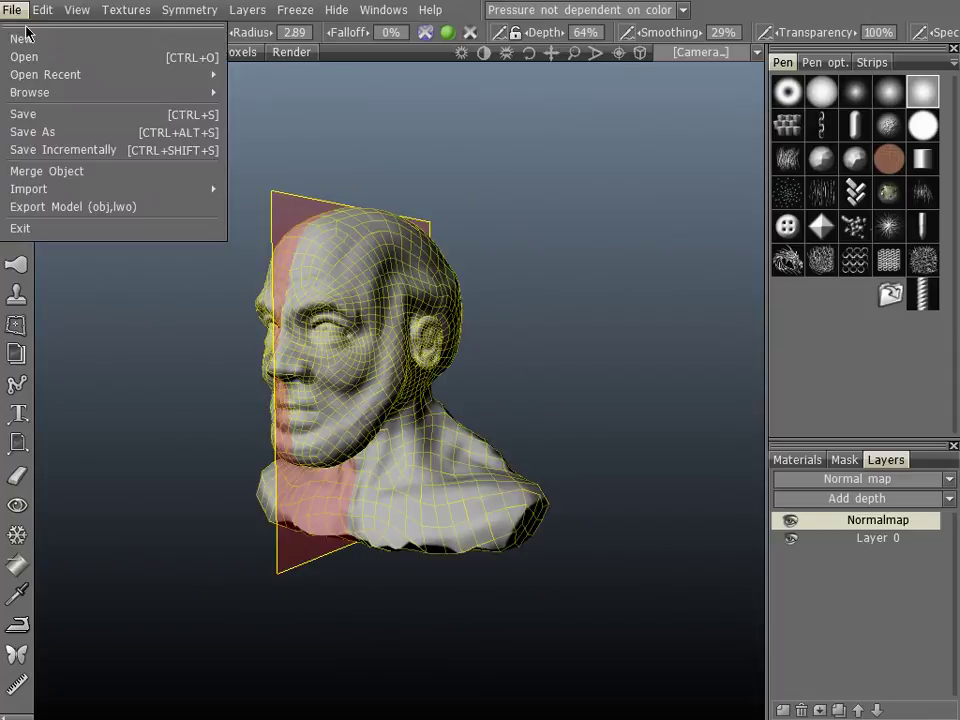
{"action": "key", "text": "Escape"}
{"action": "left_click", "coordinate": [13, 11]}
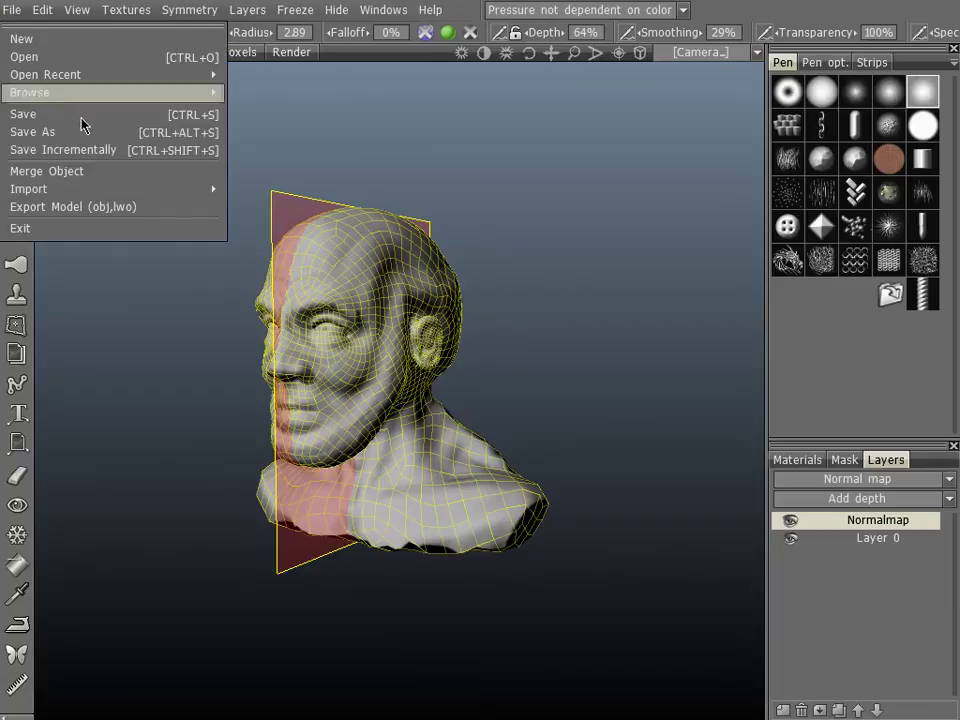
{"action": "left_click", "coordinate": [65, 212]}
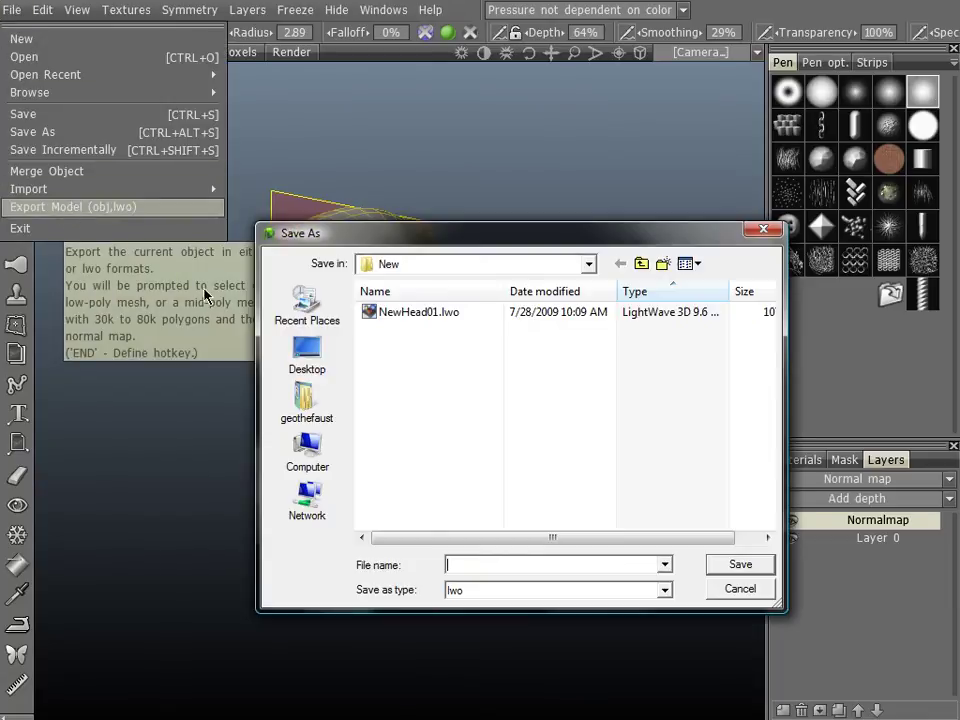
{"action": "left_click", "coordinate": [740, 588]}
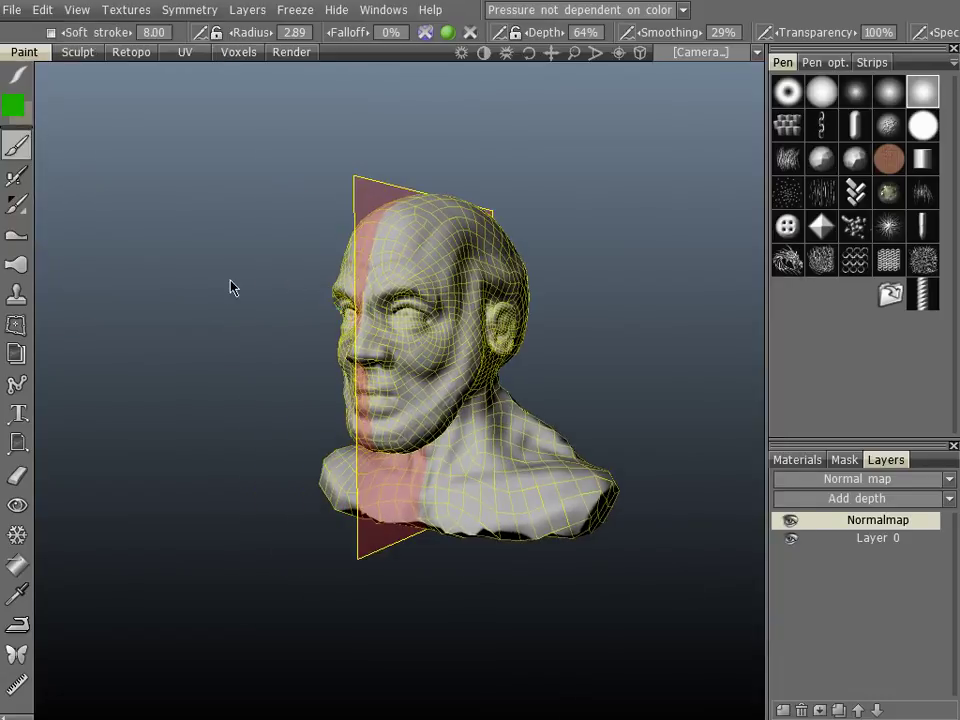